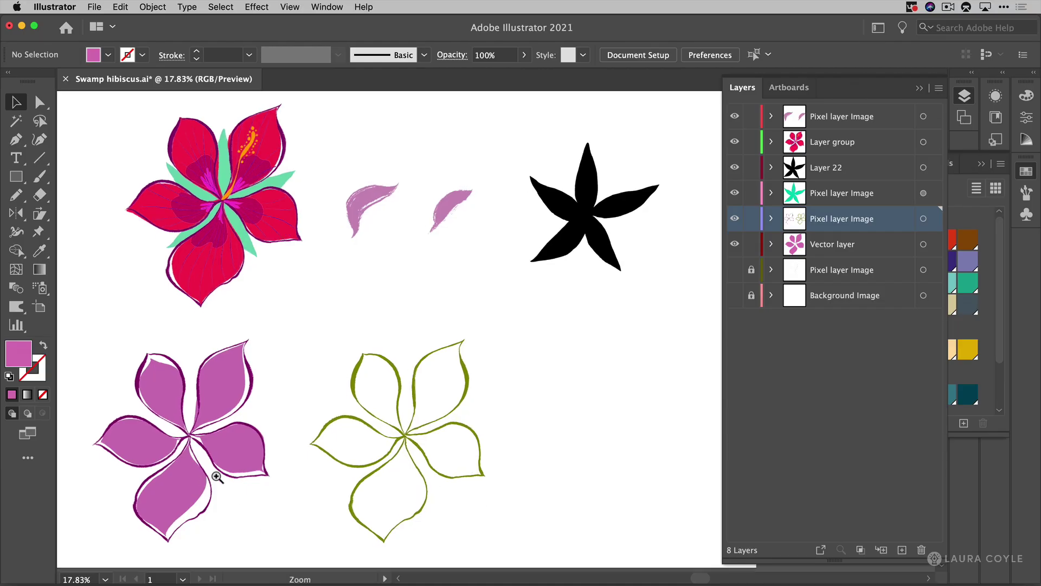
# Step: Zoom in on the pink hibiscus and remove the dark purple outline image
pyautogui.click(358, 403)
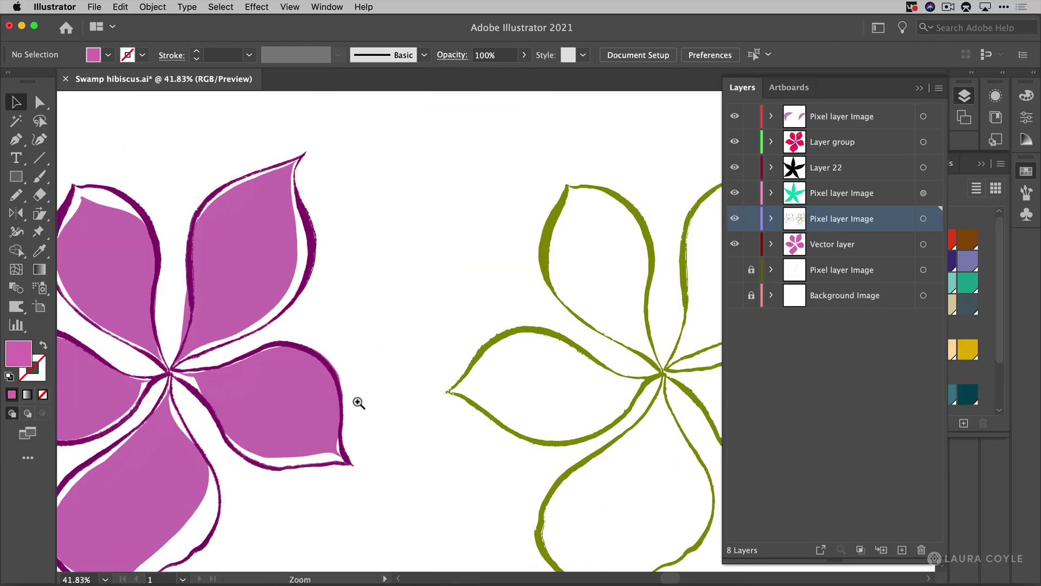
pyautogui.hscroll(-7, 358, 403)
pyautogui.scroll(-2, 359, 402)
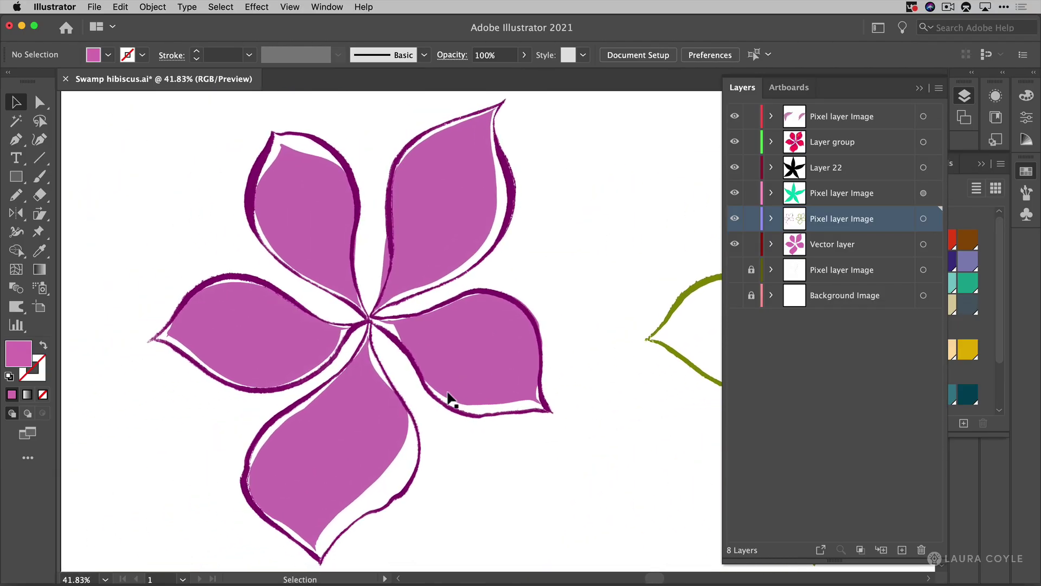
pyautogui.click(550, 416)
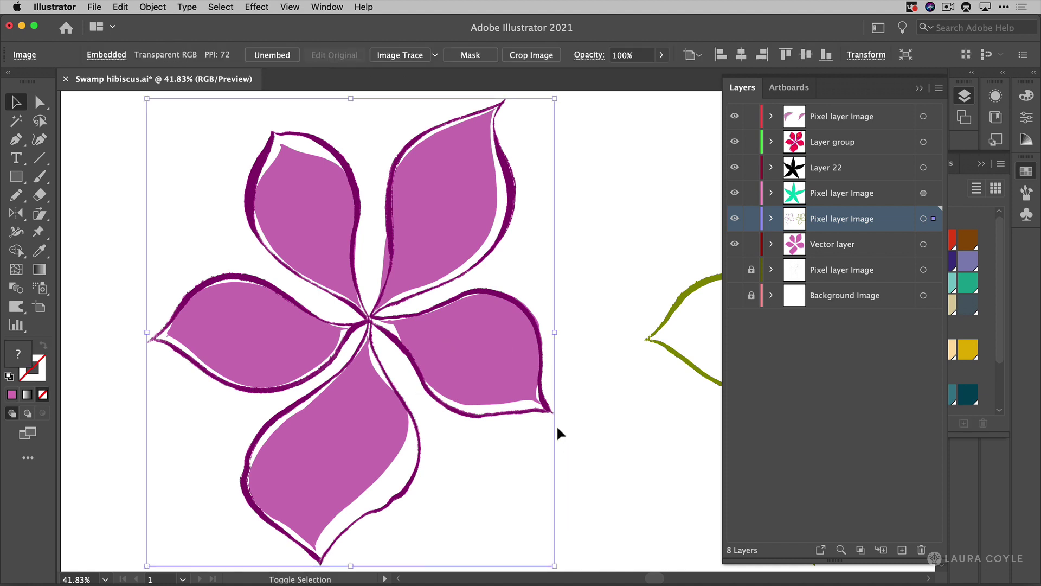
pyautogui.hotkey('shift', 'Left')
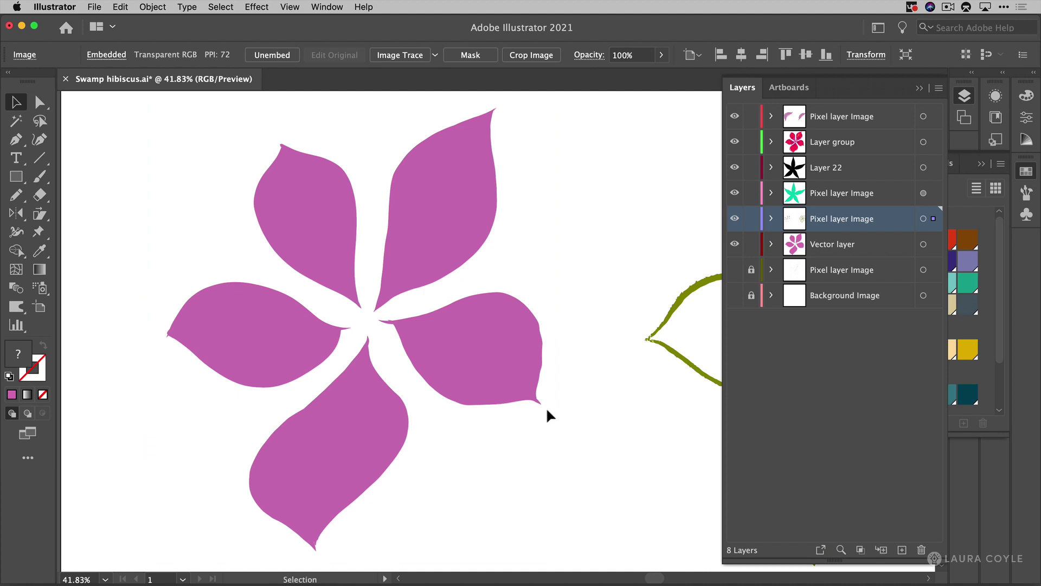
# Step: Select all five pink petals and switch to Direct Selection to reveal their anchor points
pyautogui.click(496, 371)
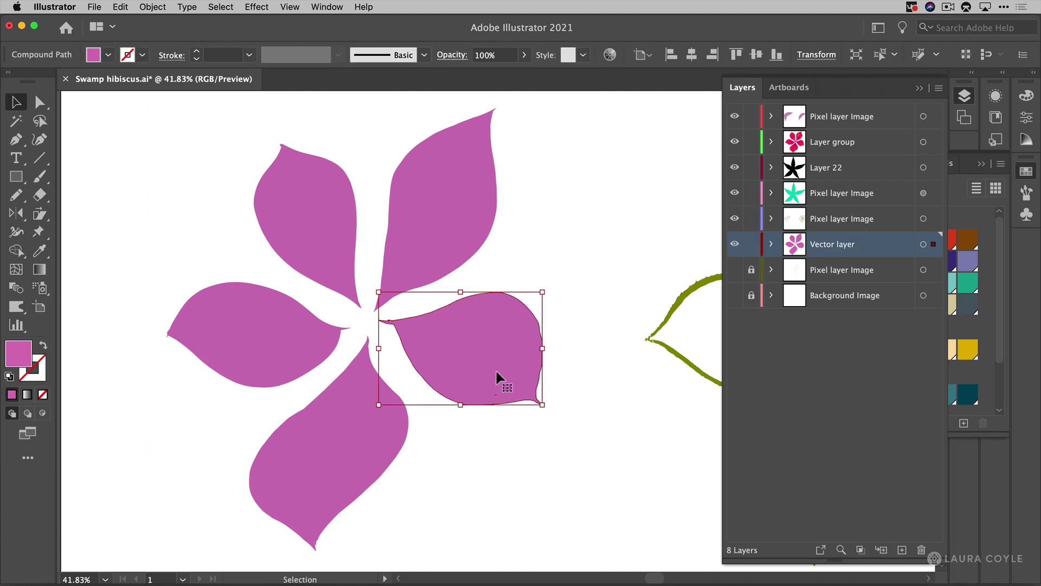
pyautogui.click(439, 239)
pyautogui.click(325, 245)
pyautogui.click(270, 359)
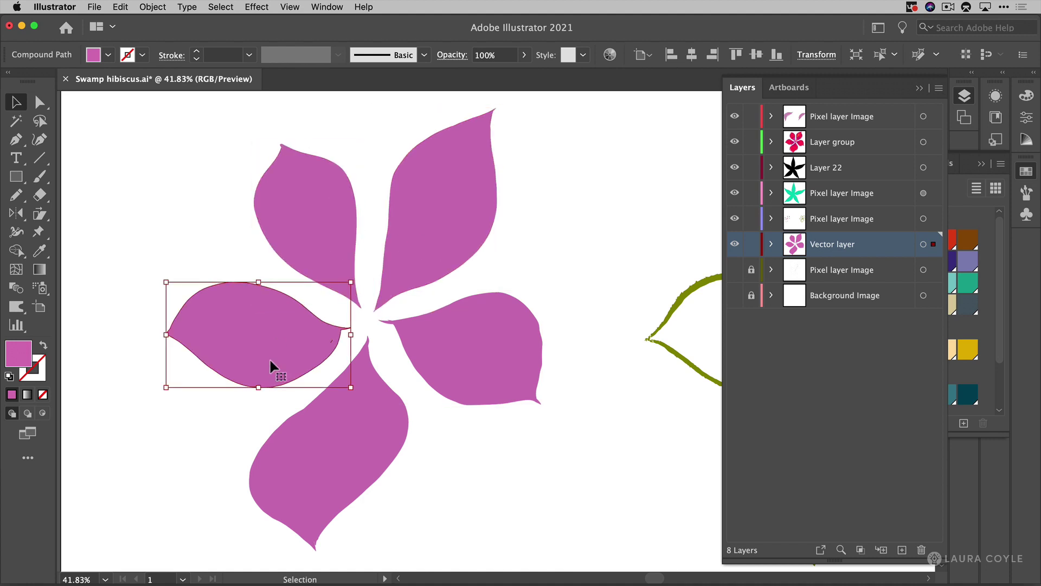
pyautogui.click(326, 477)
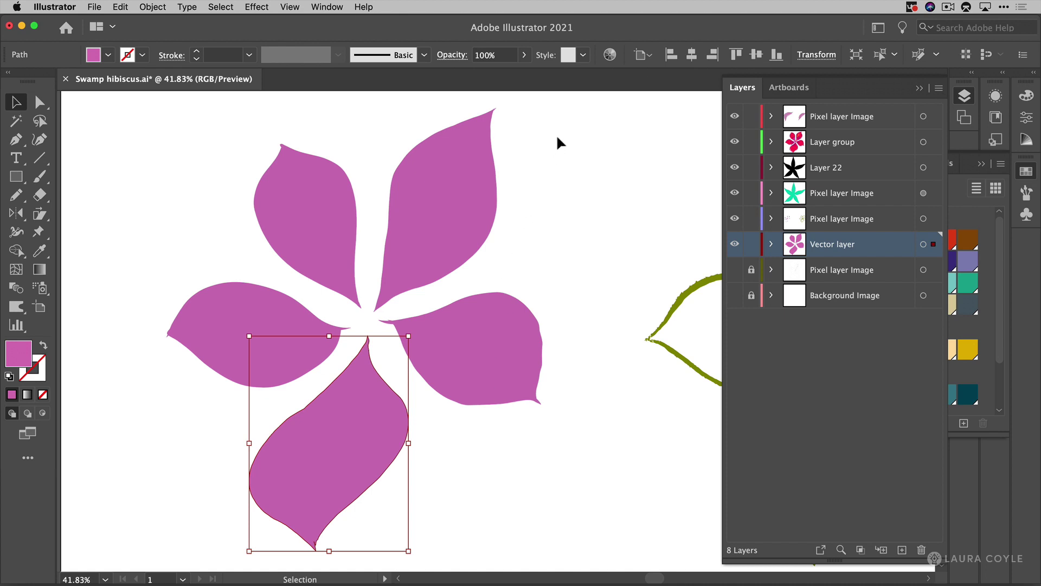
pyautogui.moveTo(558, 136); pyautogui.dragTo(166, 432)
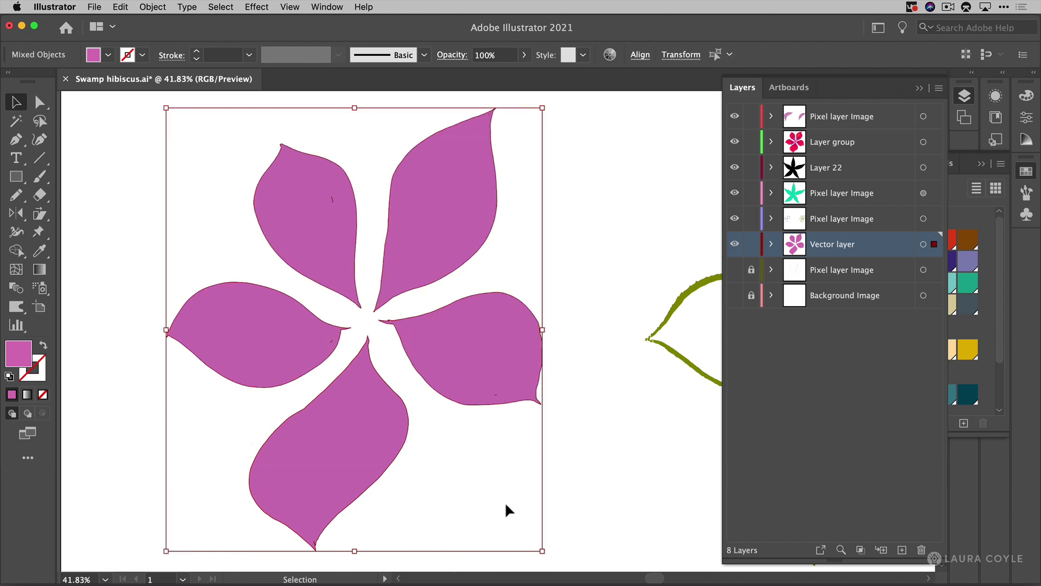
pyautogui.press('a')
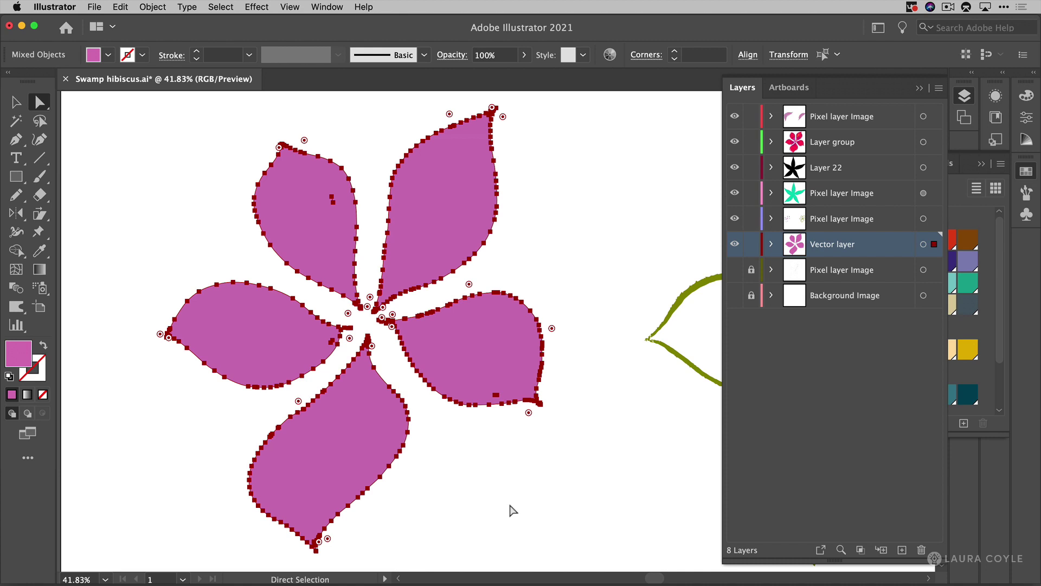
# Step: Open Object > Path > Simplify for the petals and move the dialog off the flower
pyautogui.click(152, 7)
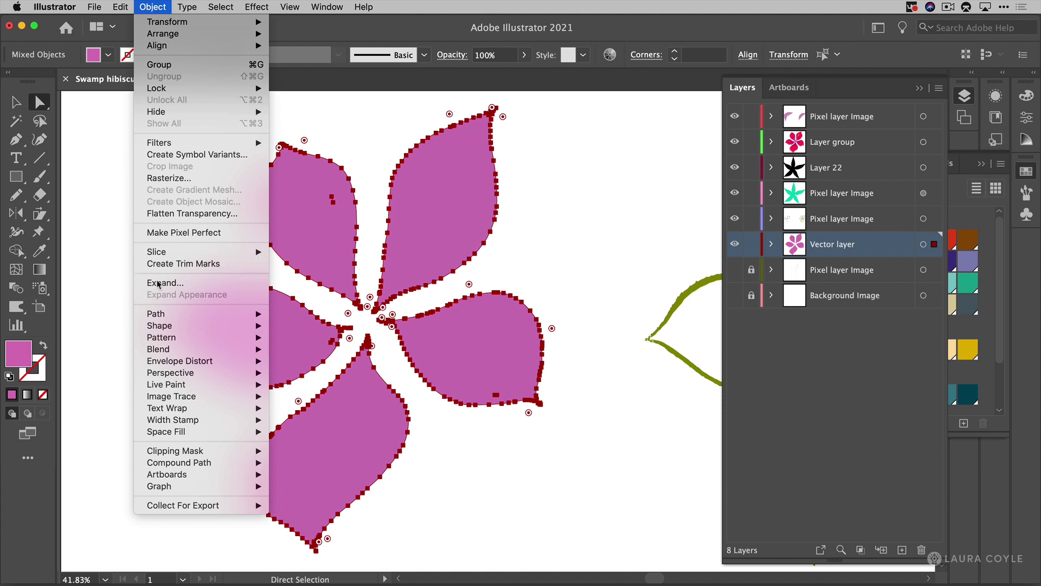
pyautogui.moveTo(158, 318)
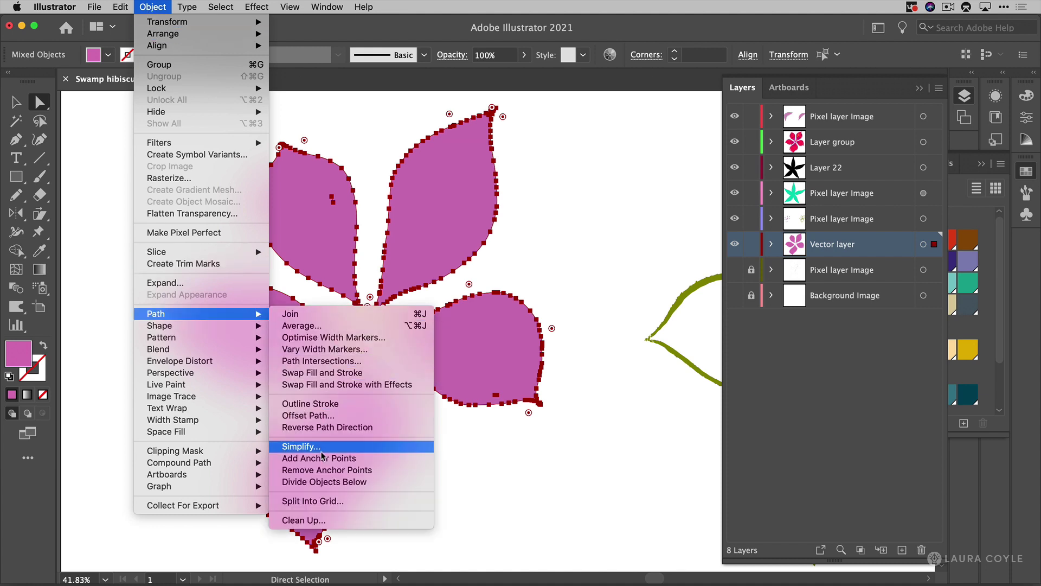
pyautogui.click(304, 445)
pyautogui.moveTo(691, 148); pyautogui.dragTo(664, 172)
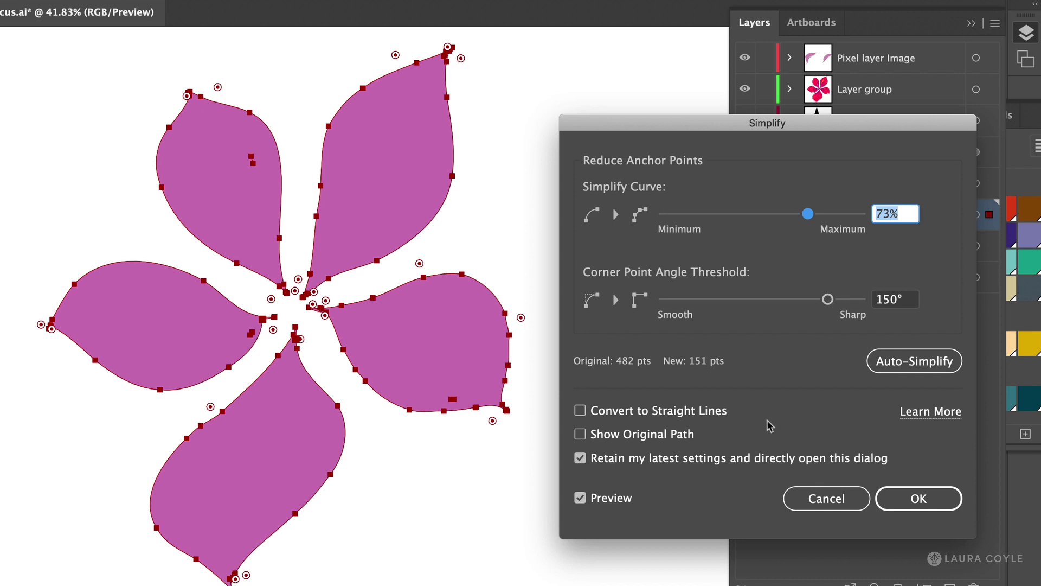
# Step: Toggle the Simplify preview to compare the simplified petals with the original dense points
pyautogui.click(580, 499)
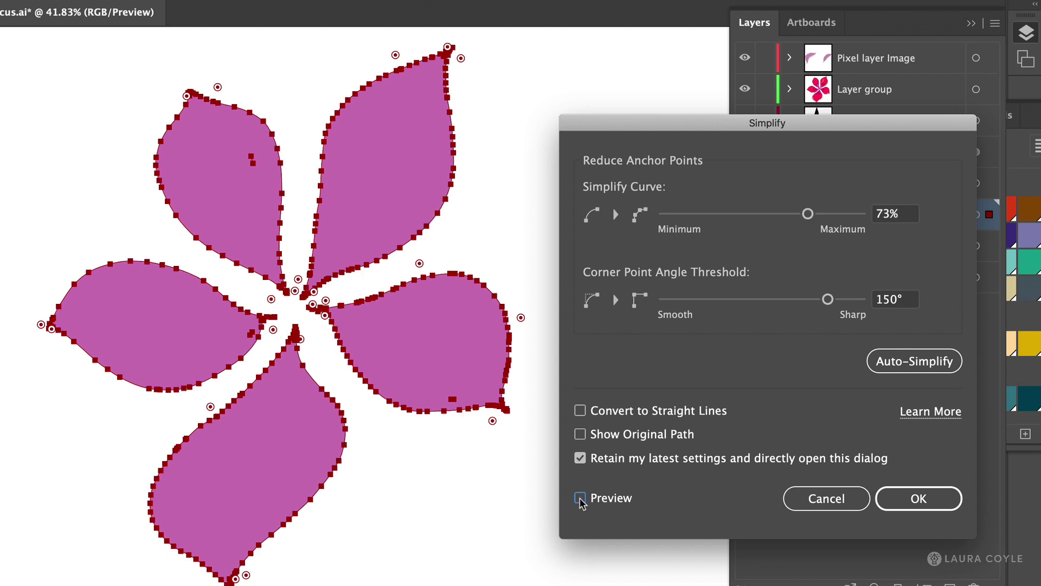
pyautogui.click(580, 498)
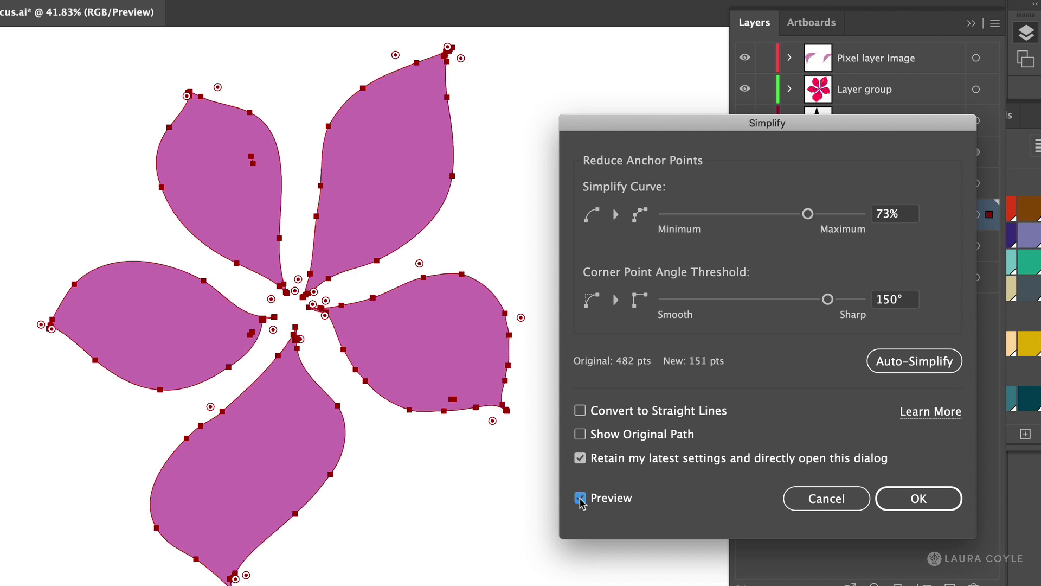
pyautogui.click(580, 499)
pyautogui.click(580, 498)
# Step: Try the curve slider at 61% and 100%, then apply Simplify at 69%
pyautogui.moveTo(807, 215); pyautogui.dragTo(680, 220)
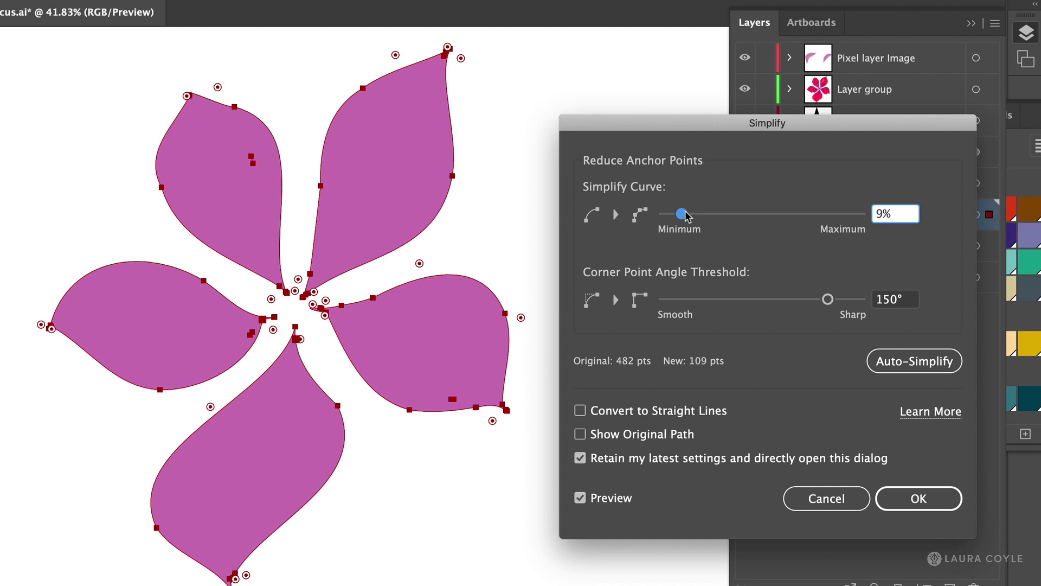
pyautogui.moveTo(682, 214); pyautogui.dragTo(864, 218)
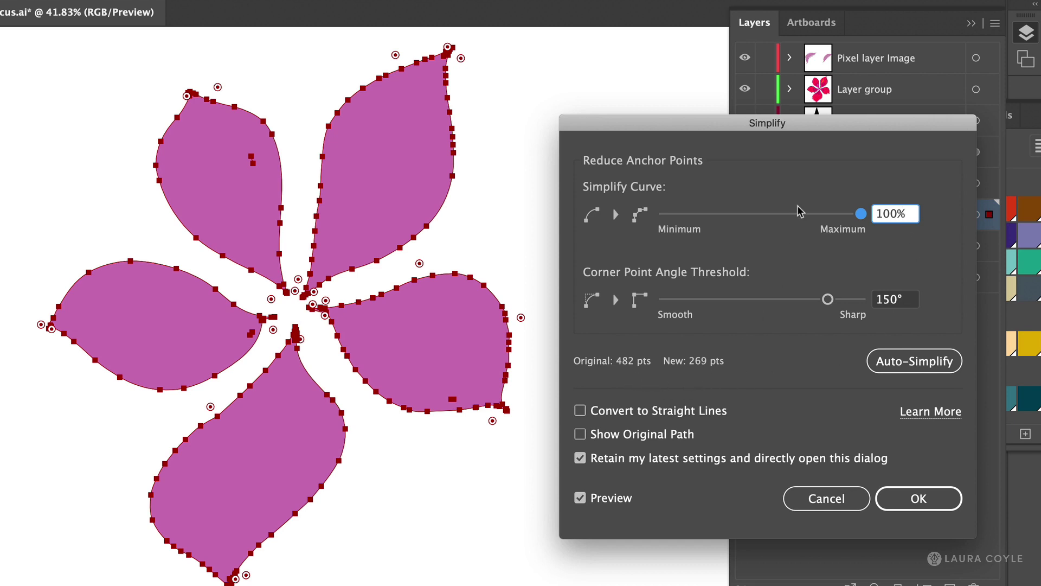
pyautogui.moveTo(861, 213); pyautogui.dragTo(802, 216)
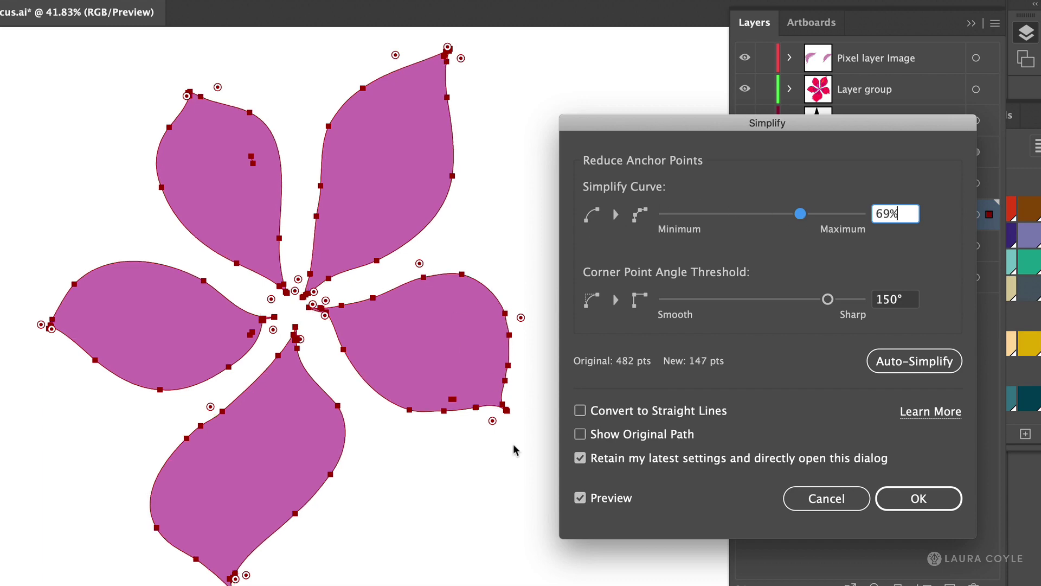
pyautogui.click(924, 497)
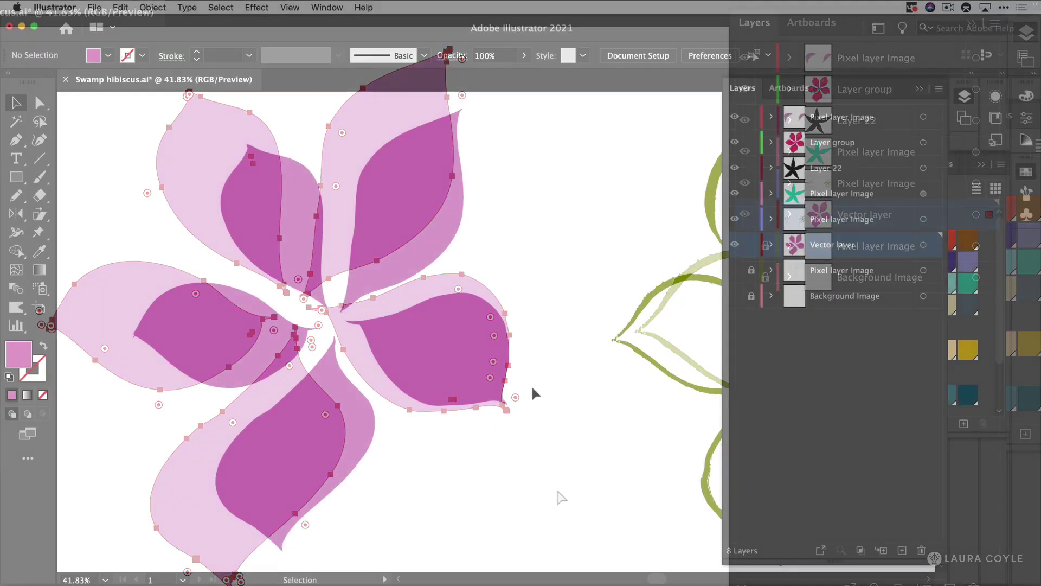
# Step: Bring the olive flower outline into view at 33.75% and drag a copy to its right
pyautogui.click(565, 438)
pyautogui.moveTo(565, 437); pyautogui.dragTo(352, 442)
pyautogui.moveTo(415, 429); pyautogui.dragTo(83, 423)
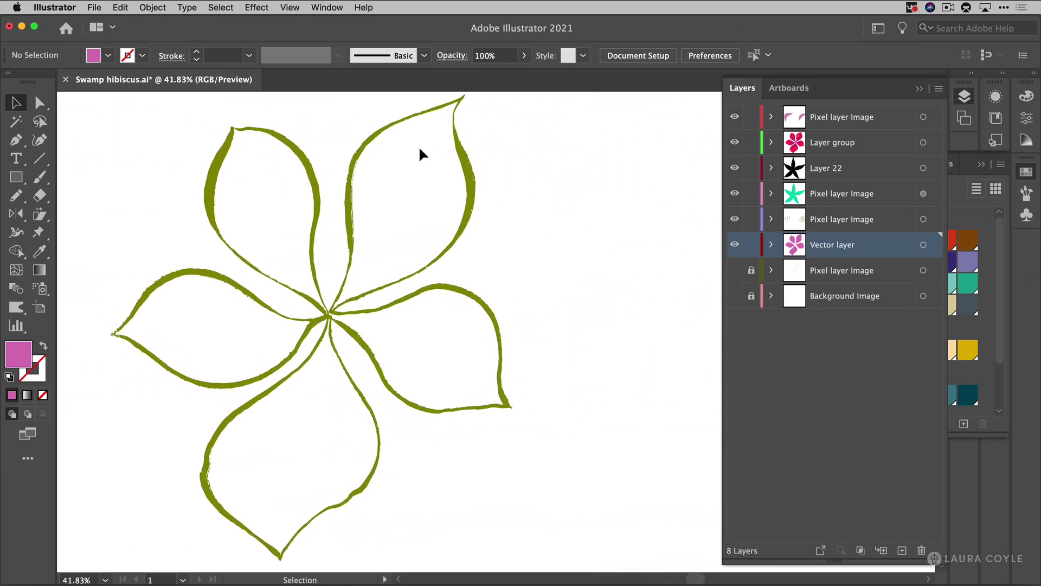
pyautogui.keyDown('alt'); pyautogui.keyDown('super'); pyautogui.click(558, 283); pyautogui.keyUp('super'); pyautogui.keyUp('alt')
pyautogui.moveTo(575, 309); pyautogui.dragTo(486, 319)
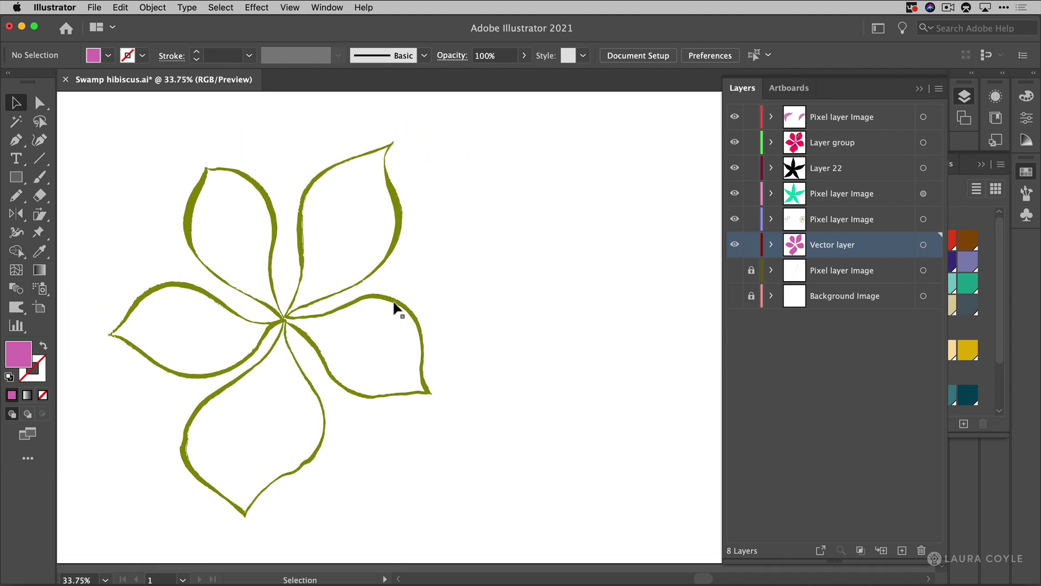
pyautogui.moveTo(395, 304); pyautogui.dragTo(676, 329)
pyautogui.moveTo(653, 404); pyautogui.dragTo(504, 409)
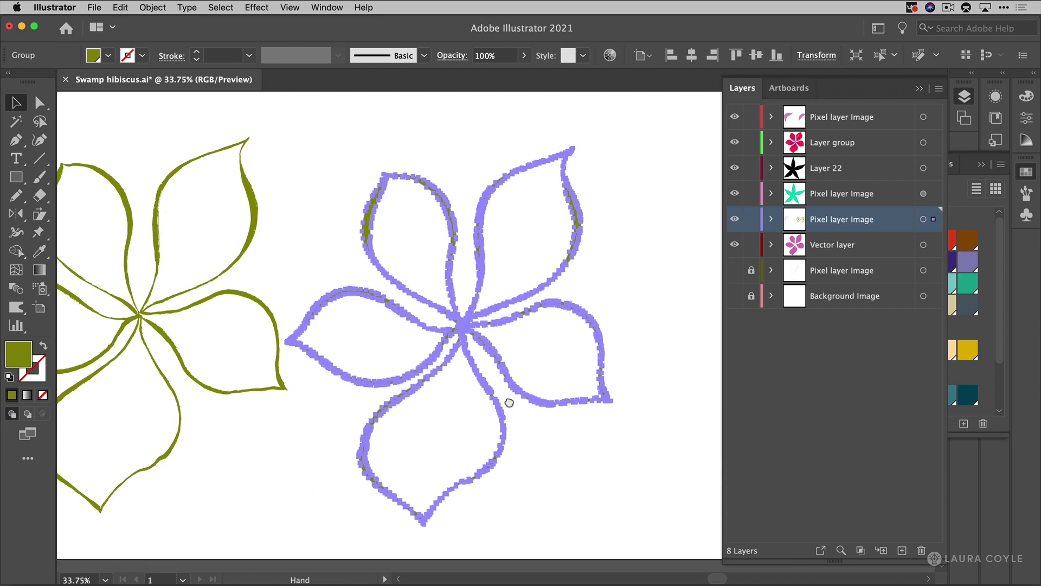
pyautogui.moveTo(464, 328); pyautogui.dragTo(494, 328)
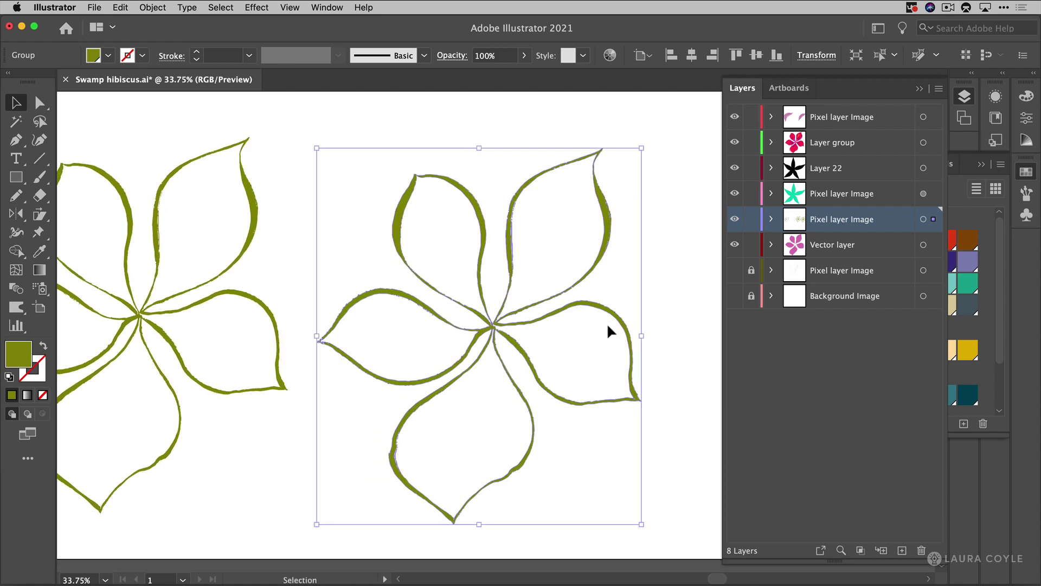
pyautogui.click(662, 304)
# Step: Hide the layer list and load the Laura 2020 + Astute workspace
pyautogui.click(920, 90)
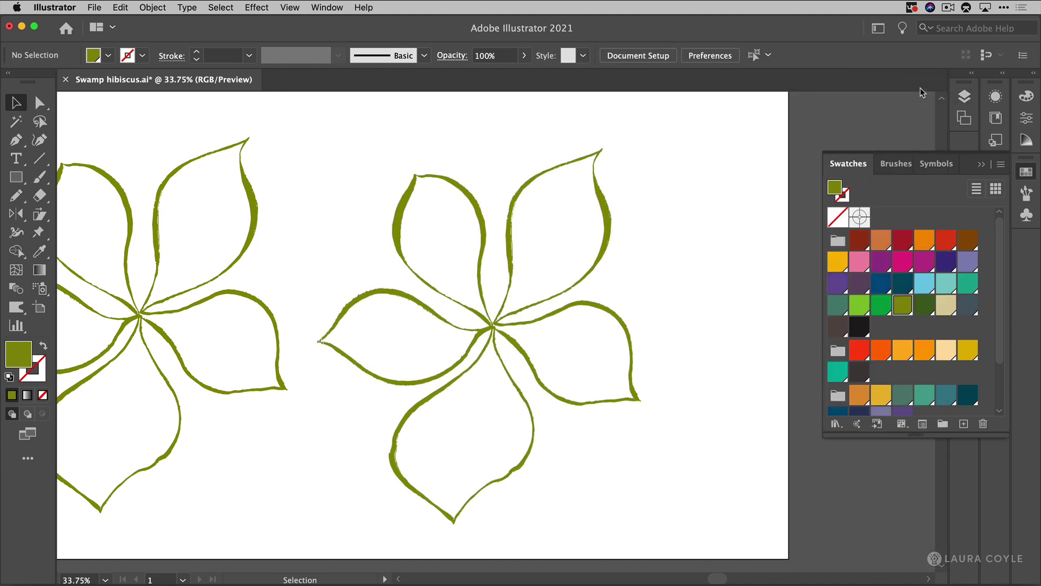
pyautogui.click(878, 29)
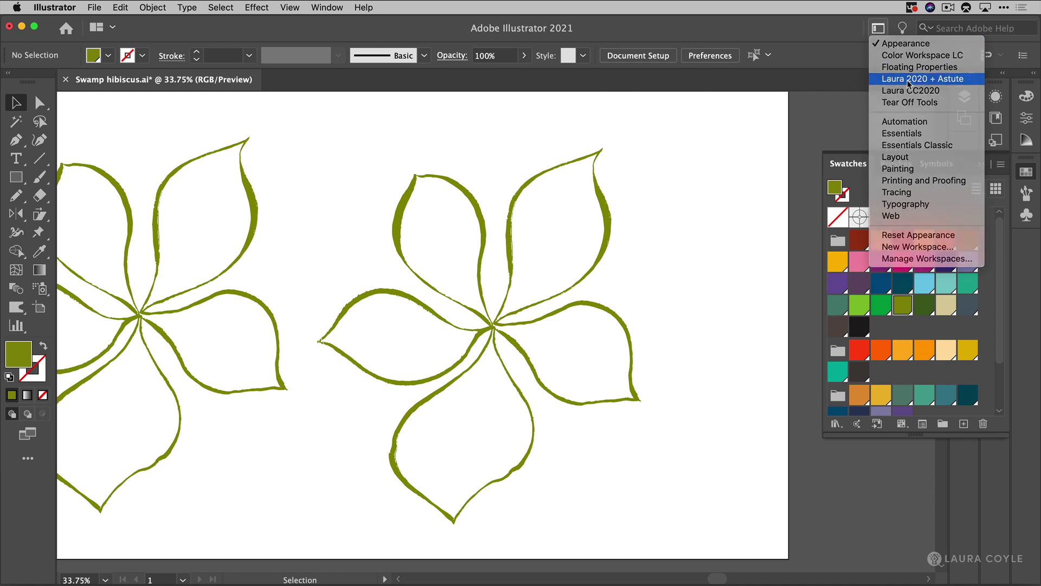
pyautogui.click(909, 81)
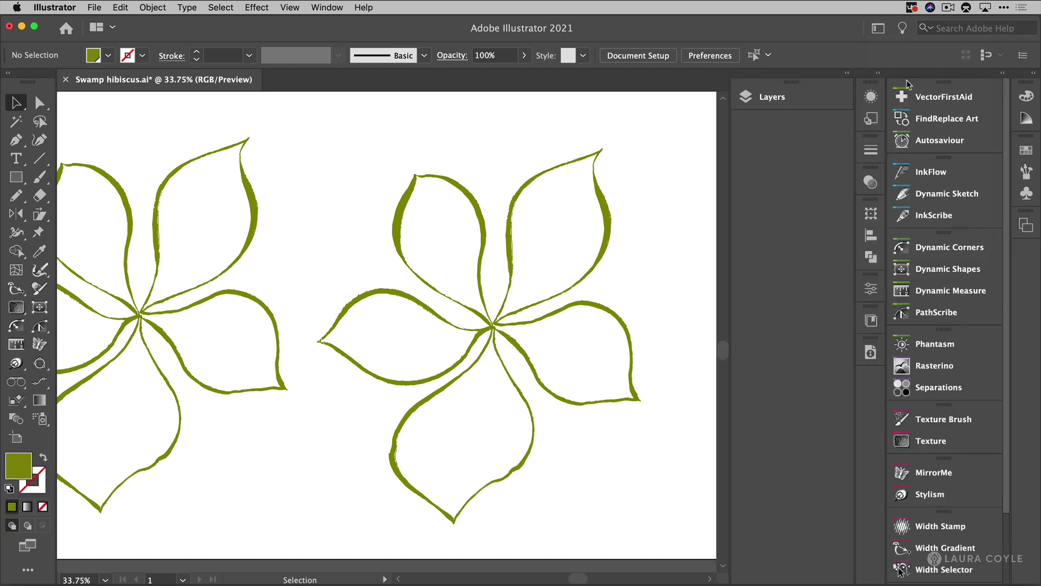
pyautogui.click(878, 30)
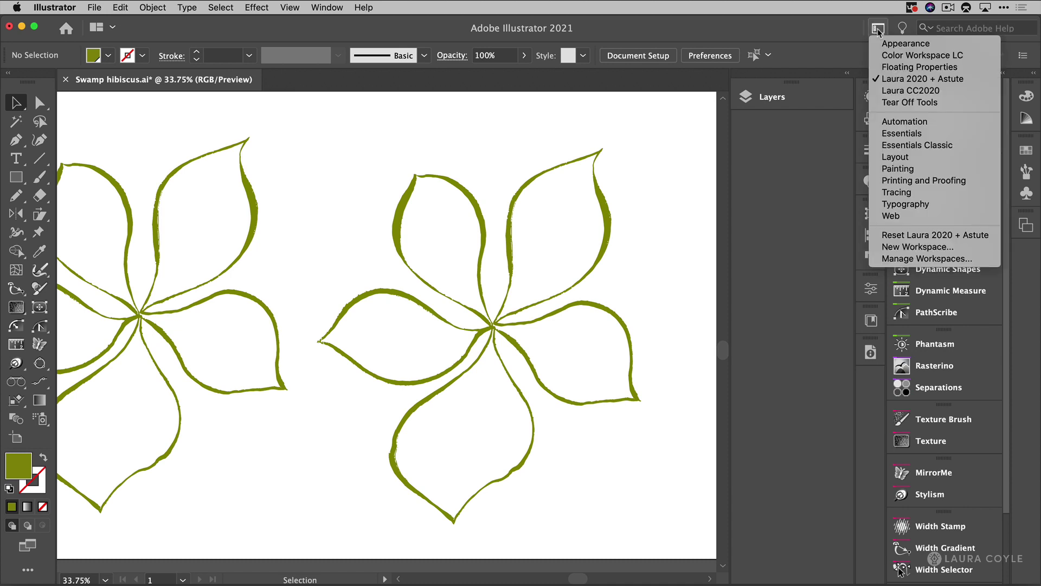
pyautogui.click(879, 31)
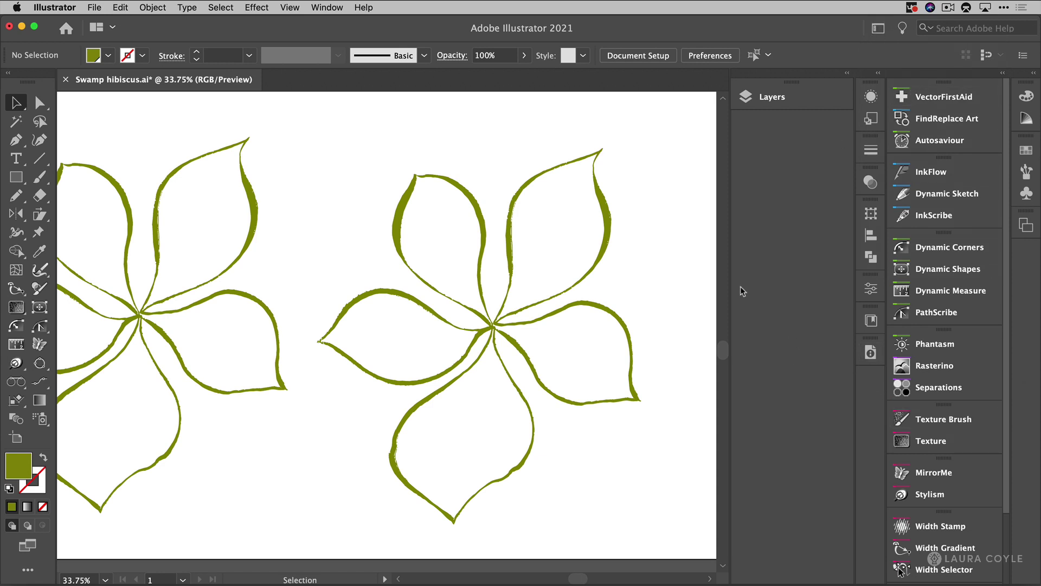
# Step: Select the right flower, read 168 paths and 2248 points in Document Info, then open VectorFirstAid
pyautogui.click(603, 249)
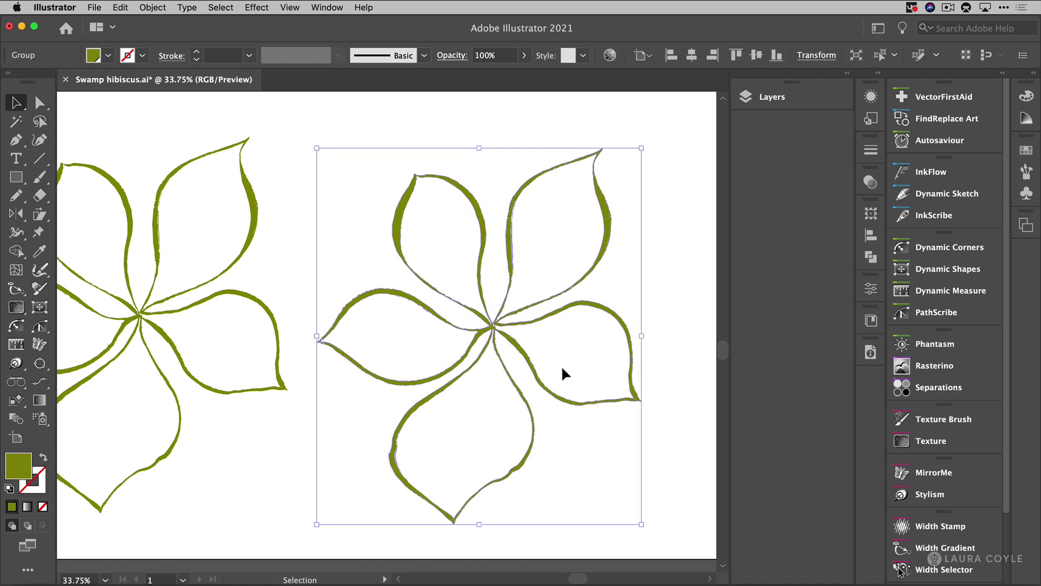
pyautogui.click(872, 353)
pyautogui.click(846, 345)
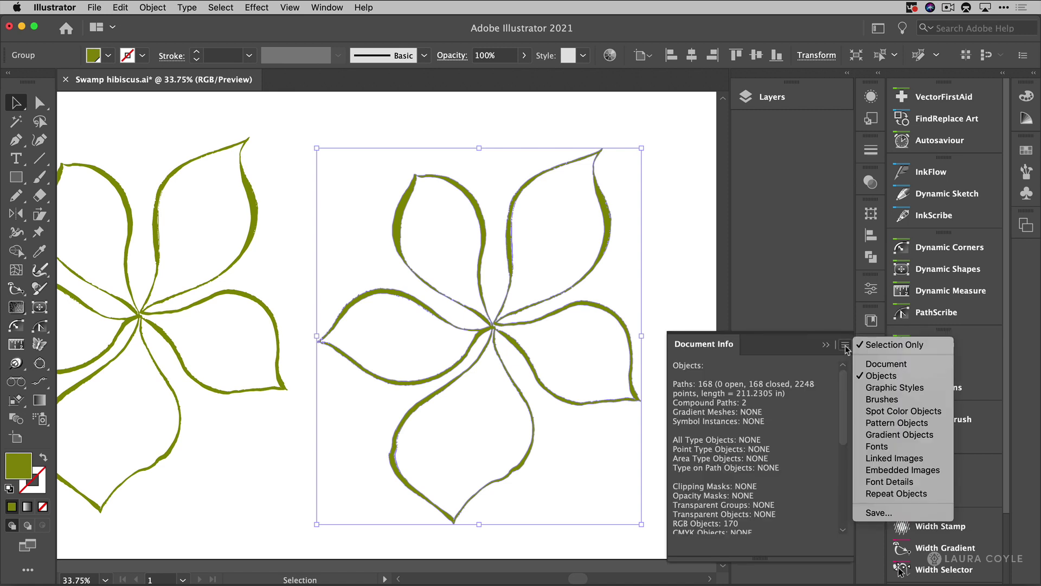
pyautogui.click(864, 374)
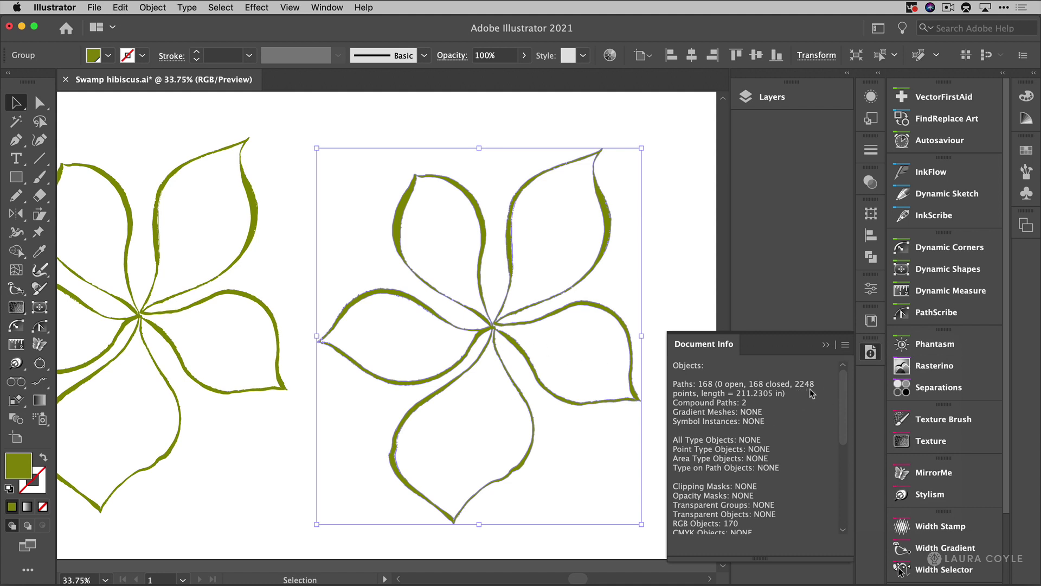
pyautogui.click(826, 344)
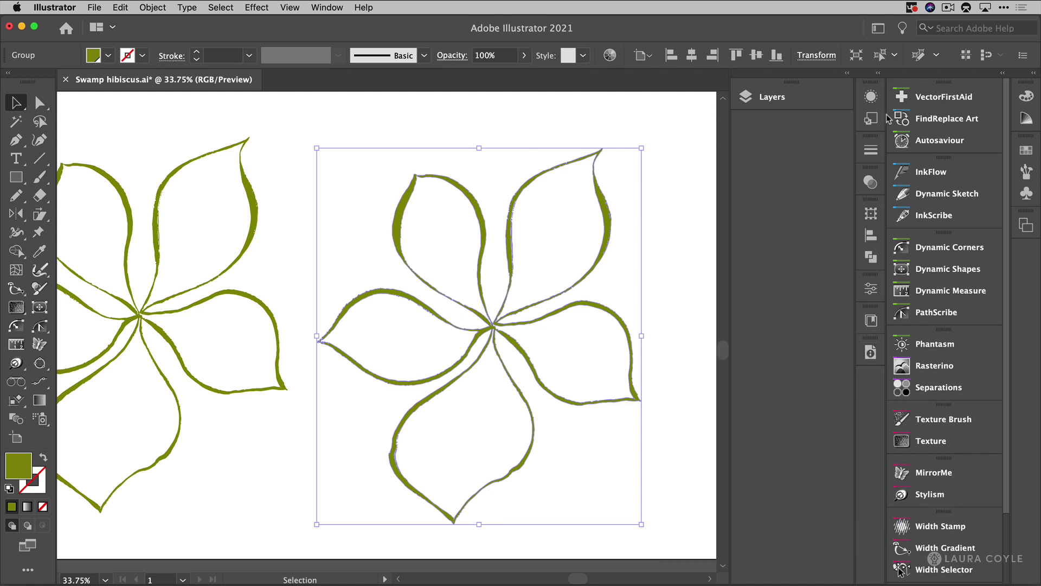
pyautogui.click(948, 97)
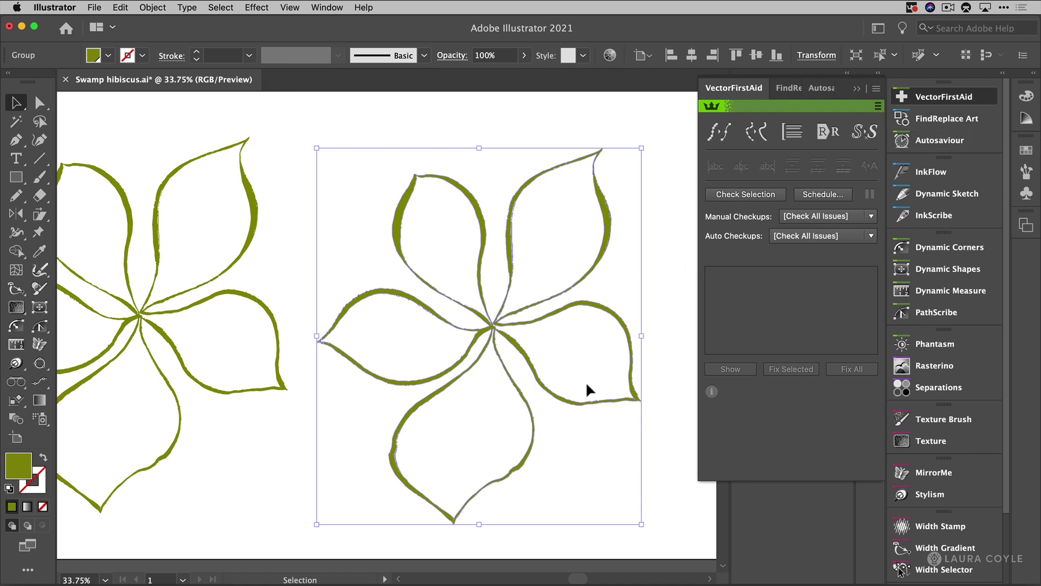
# Step: Run VectorFirstAid's Check Selection on the right flower, then Fix All to remove 1210 unnecessary handles
pyautogui.click(722, 196)
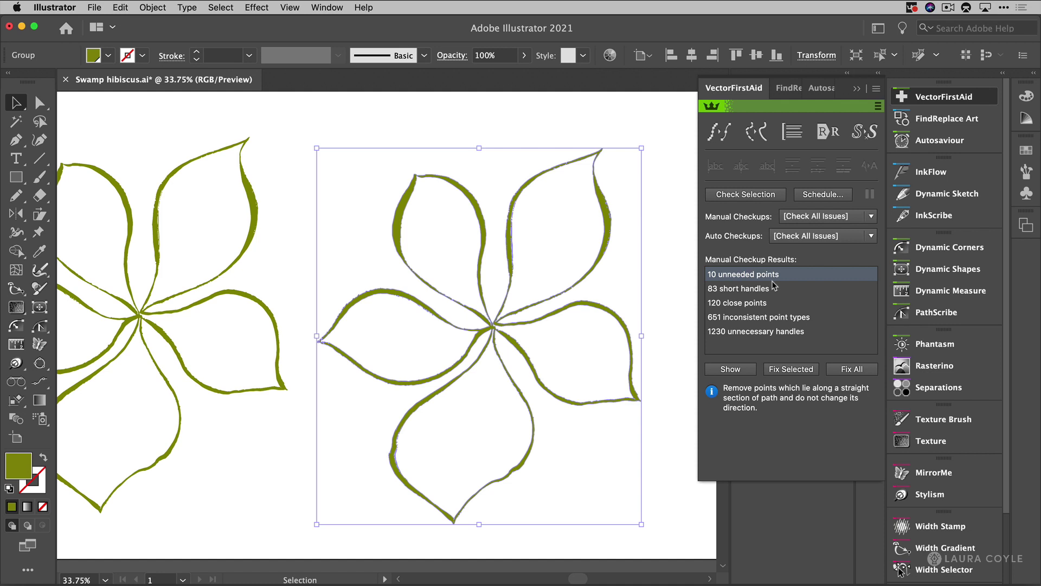
pyautogui.click(855, 373)
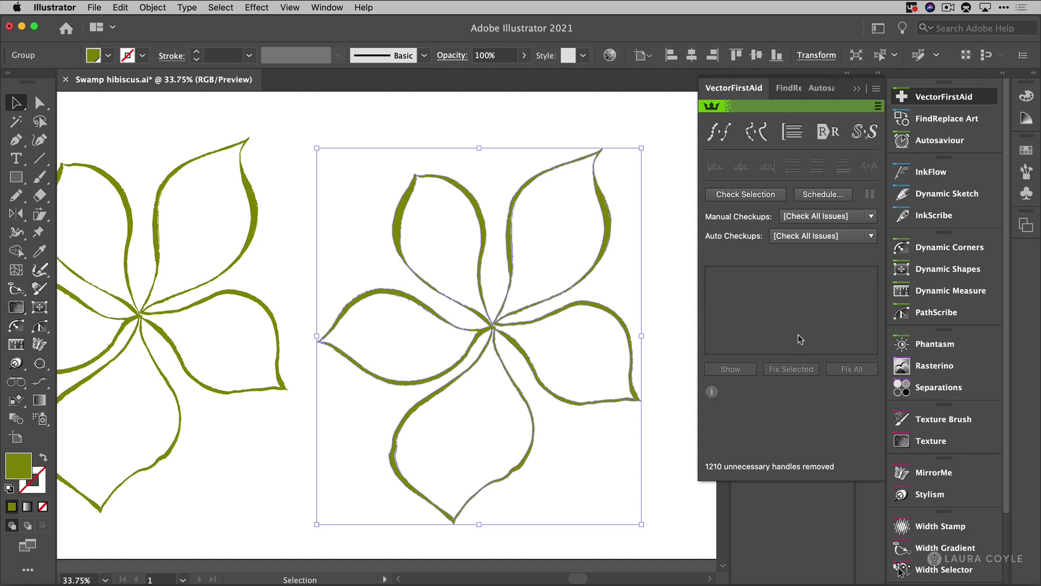
# Step: Run Super Smart Remove Points at tolerance 20 on the right flower, removing 1060 points
pyautogui.keyDown('alt'); pyautogui.click(719, 132); pyautogui.keyUp('alt')
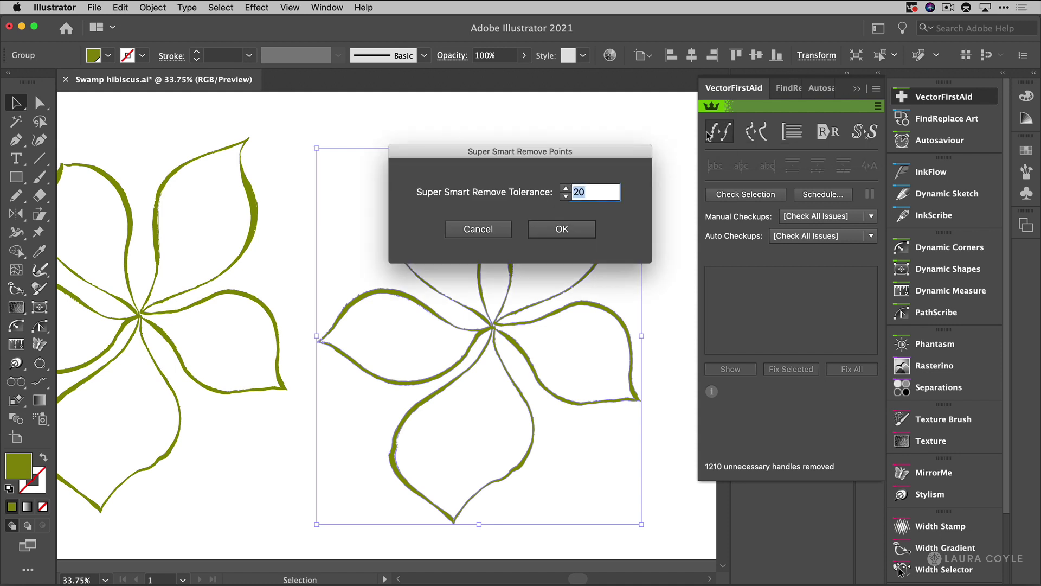
pyautogui.moveTo(564, 157); pyautogui.dragTo(815, 275)
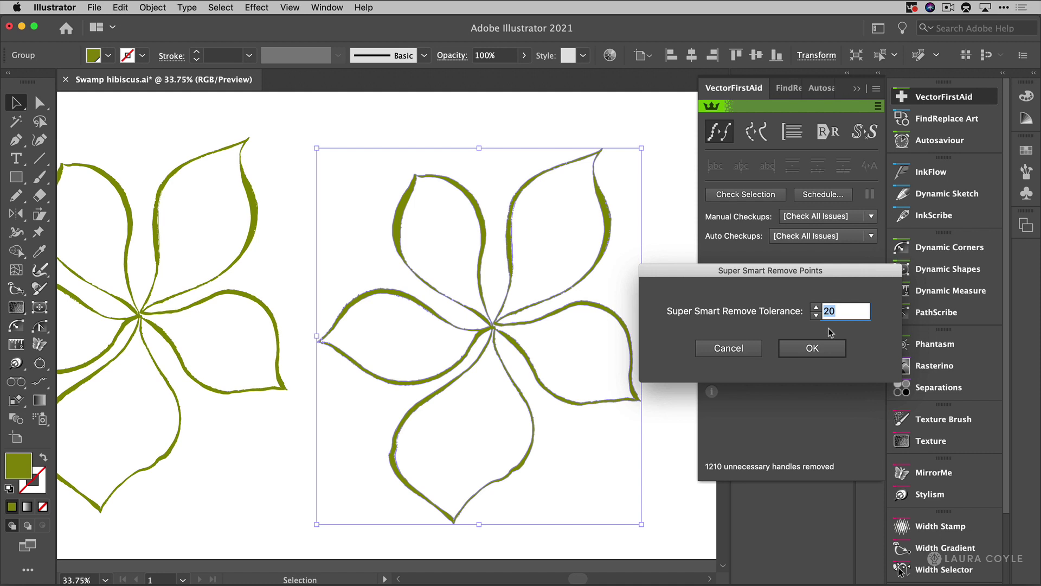
pyautogui.click(811, 350)
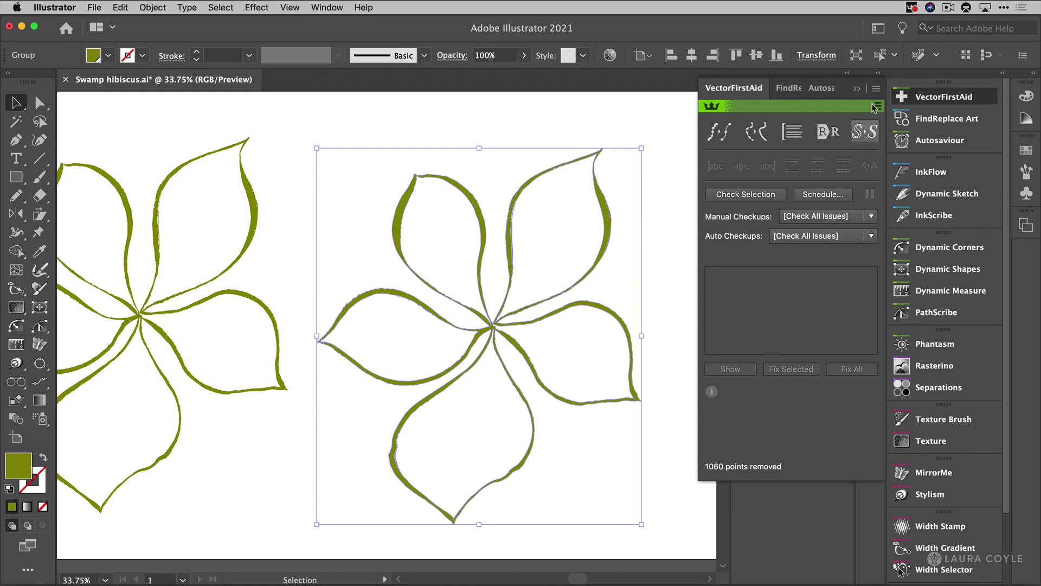
# Step: Compare Document Info point counts: 1178 on the cleaned right flower versus 2248 on the left original
pyautogui.click(858, 89)
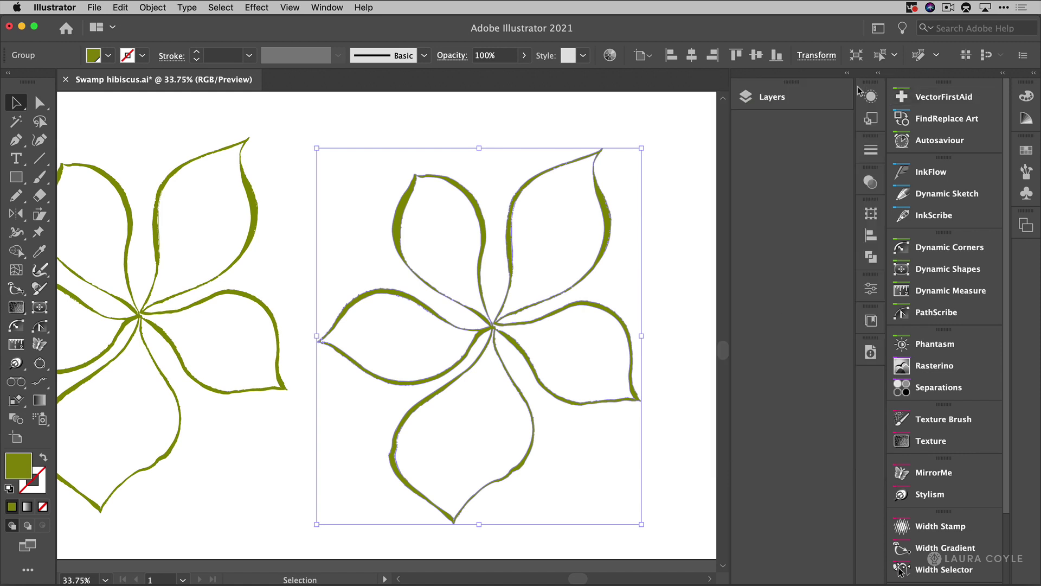
pyautogui.click(871, 353)
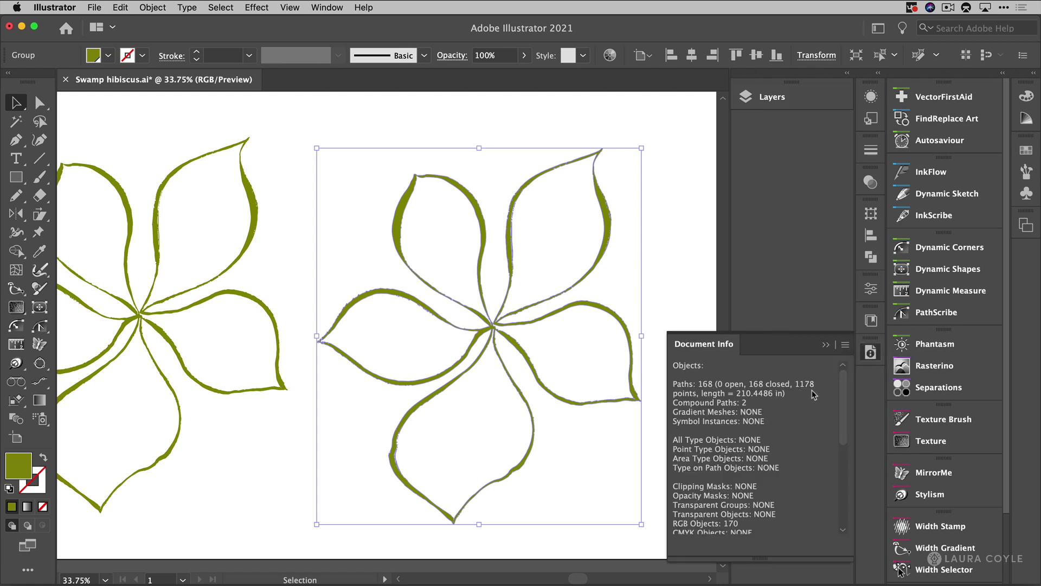
pyautogui.click(693, 281)
pyautogui.click(242, 288)
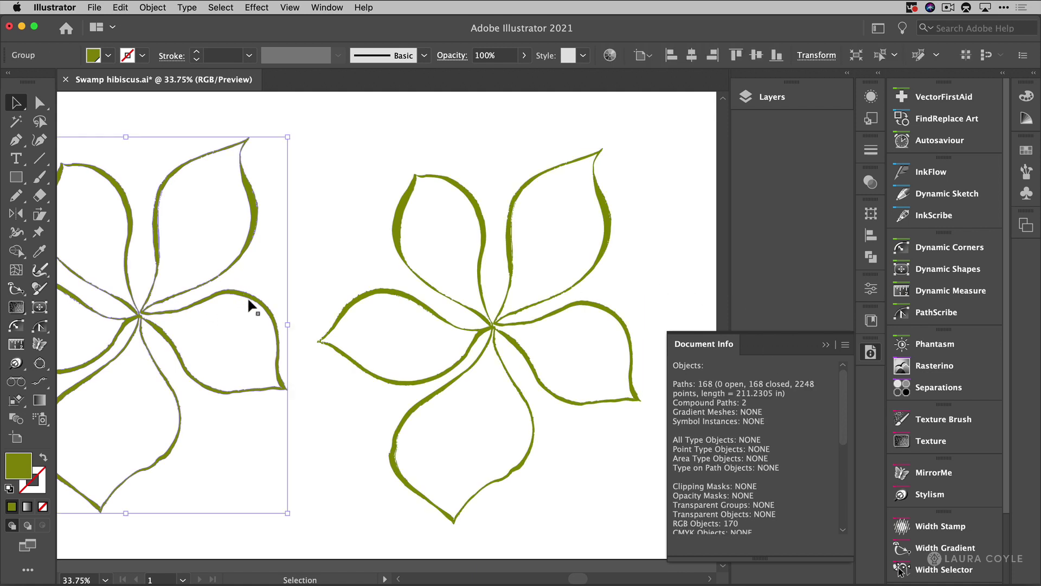
pyautogui.click(660, 287)
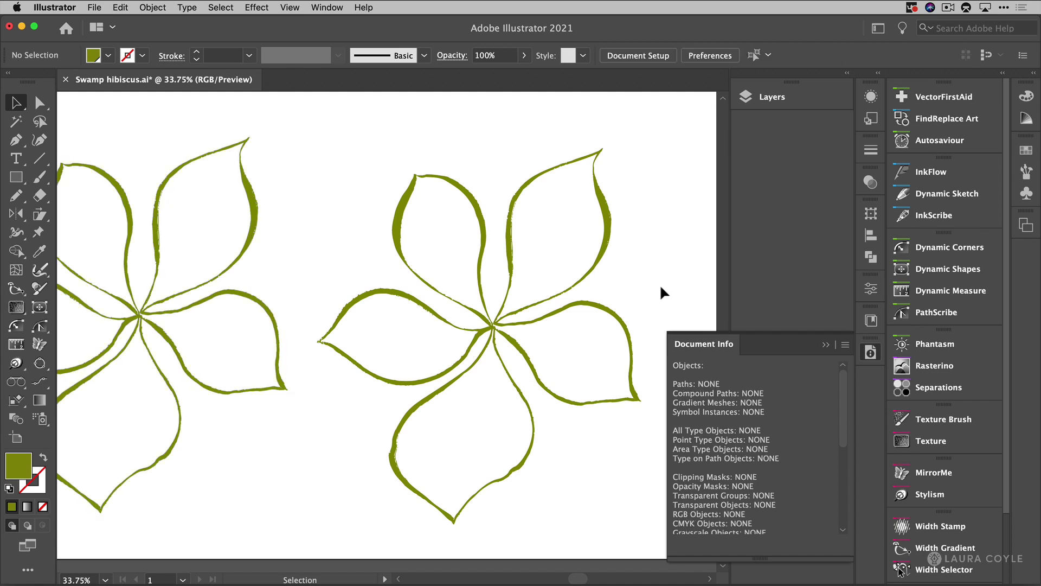
pyautogui.click(826, 345)
pyautogui.hscroll(-5, 276, 395)
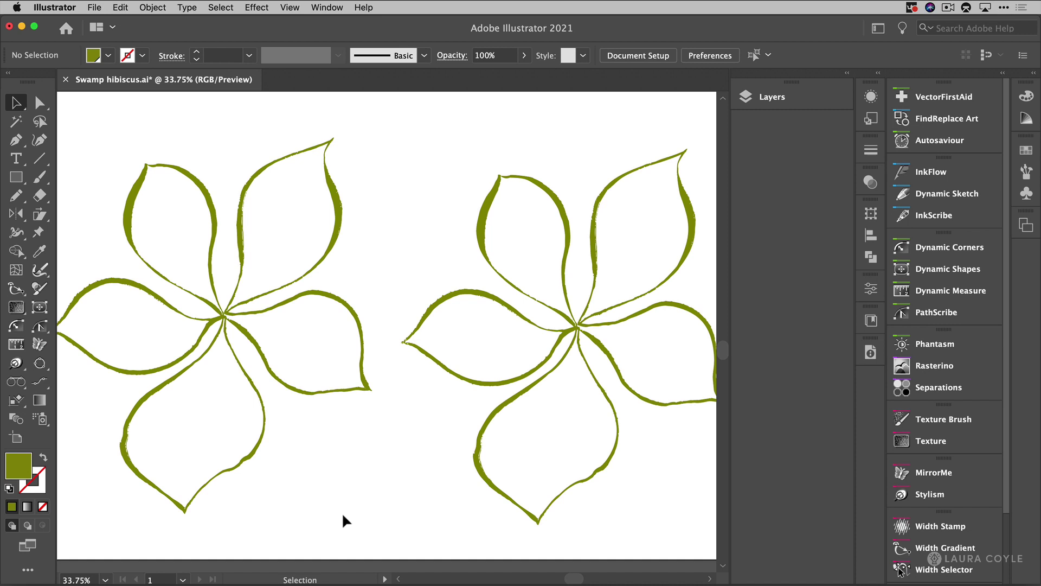
# Step: Switch back to the Appearance workspace, fit the whole artboard, and select the right green flower
pyautogui.click(875, 29)
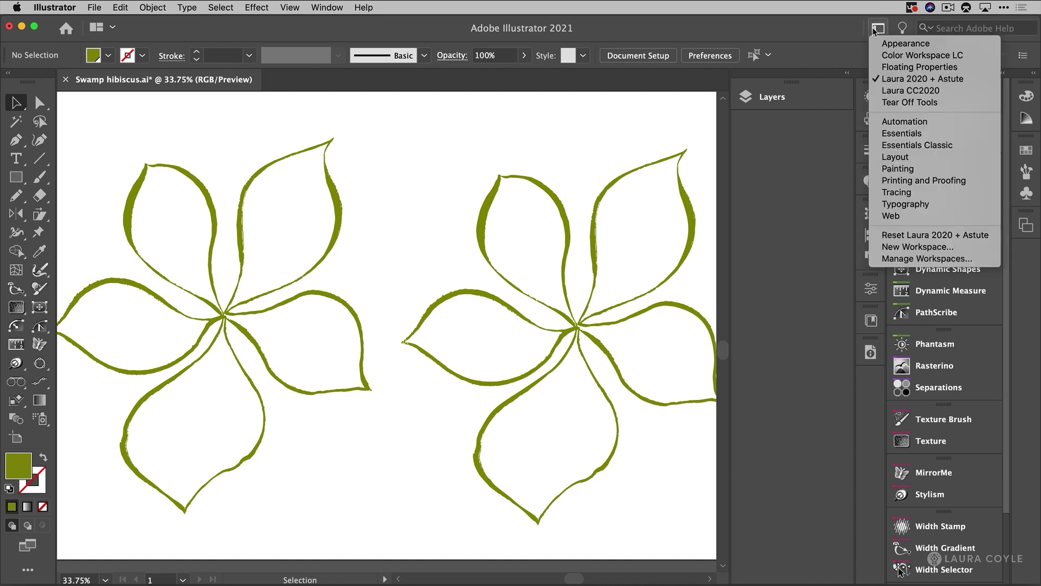
pyautogui.click(889, 44)
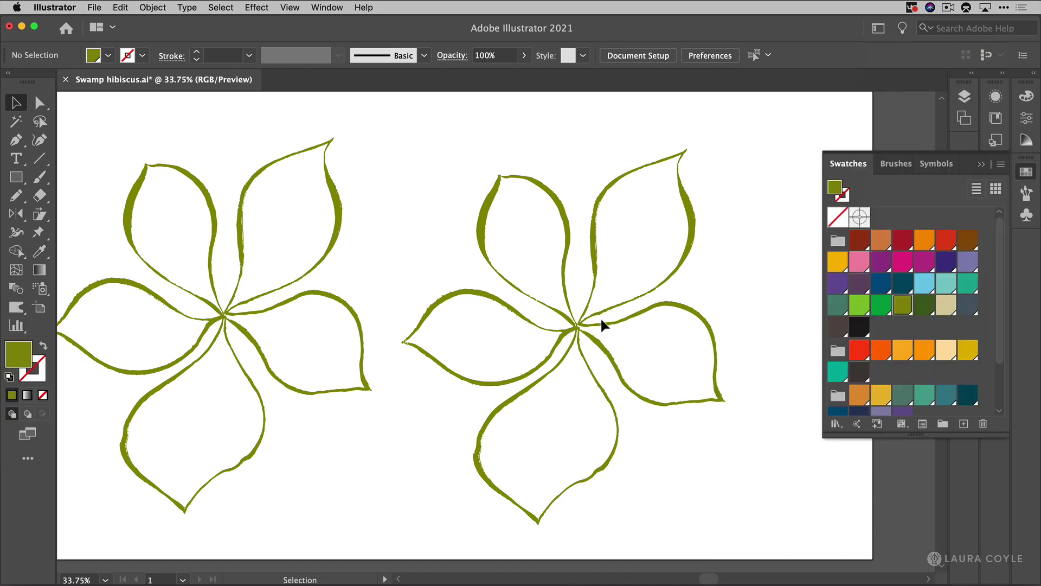
pyautogui.scroll(-5, 616, 270)
pyautogui.moveTo(509, 271); pyautogui.dragTo(488, 438)
pyautogui.scroll(3, 463, 434)
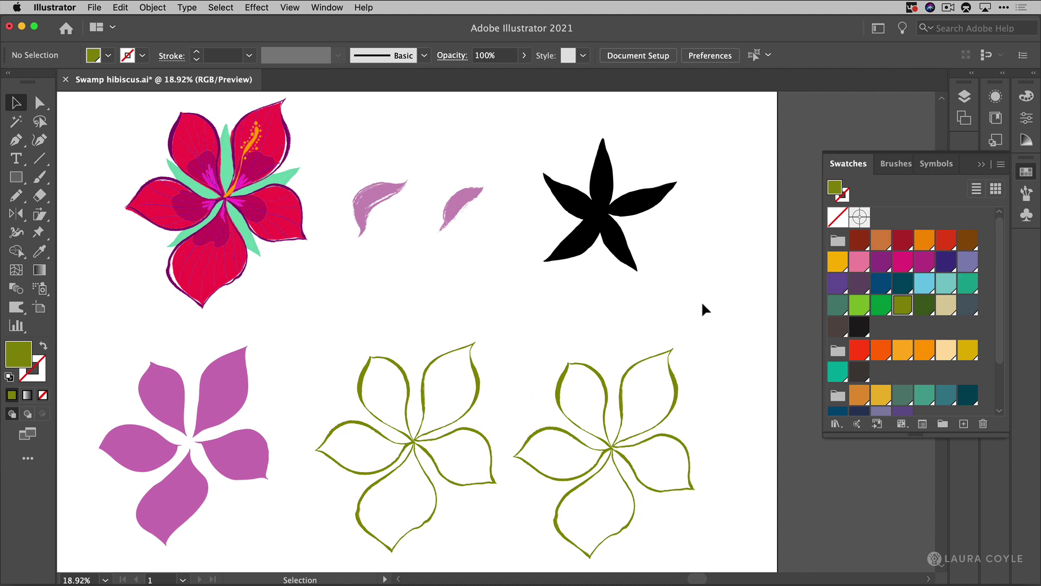
pyautogui.click(671, 362)
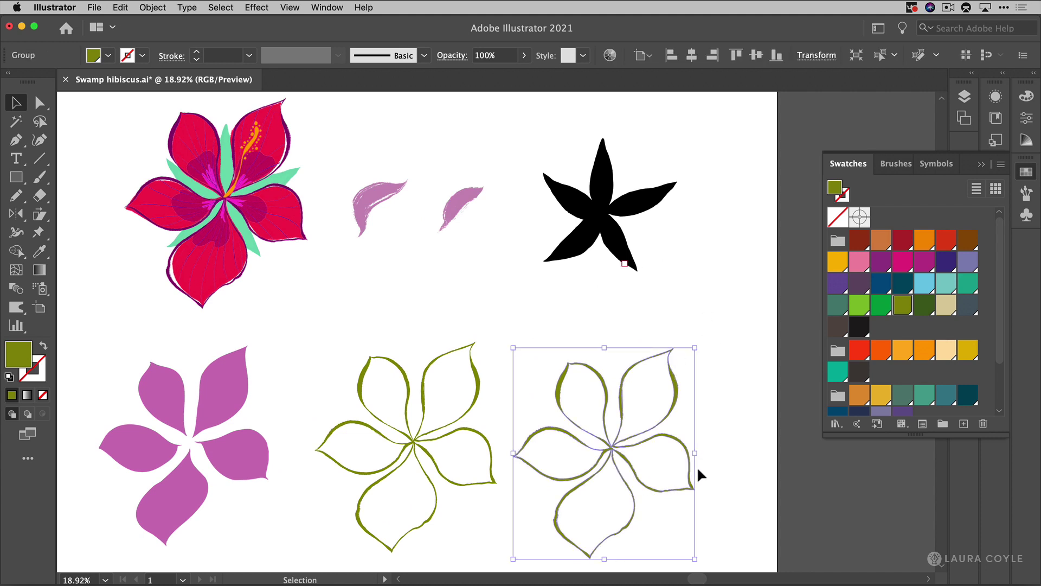